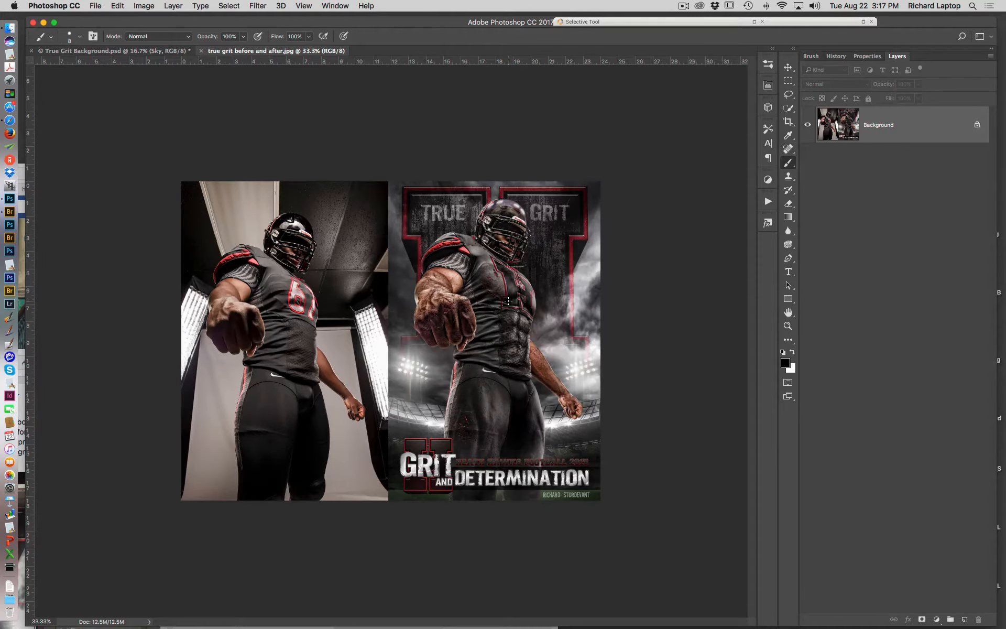
Switch to True Grit Background.psd and examine the texture overlays and blend modes of the layers in the You letter or logo group
{"action": "left_click", "coordinate": [166, 51]}
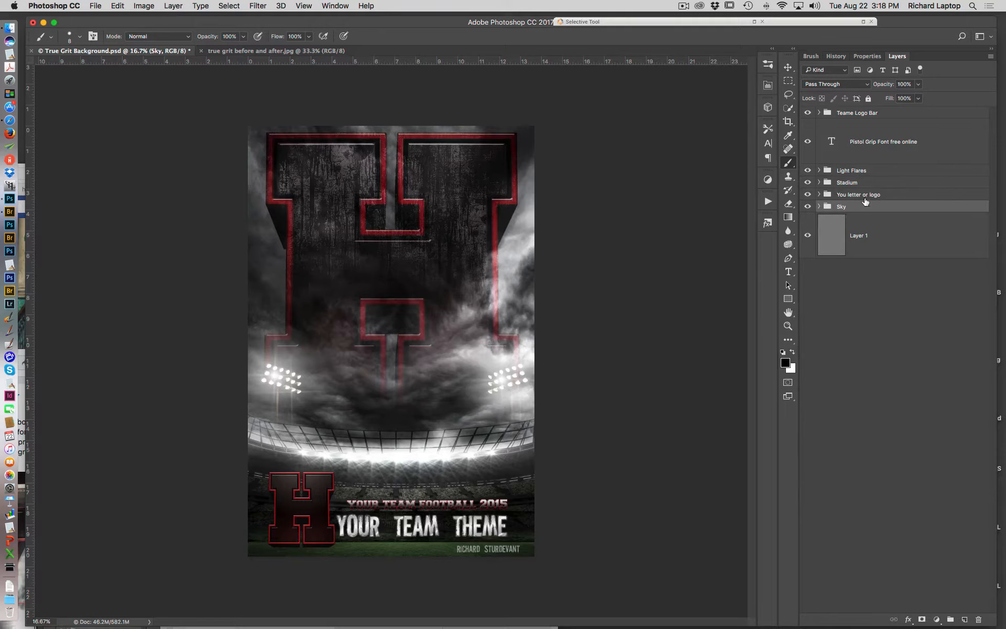
{"action": "left_click", "coordinate": [819, 195]}
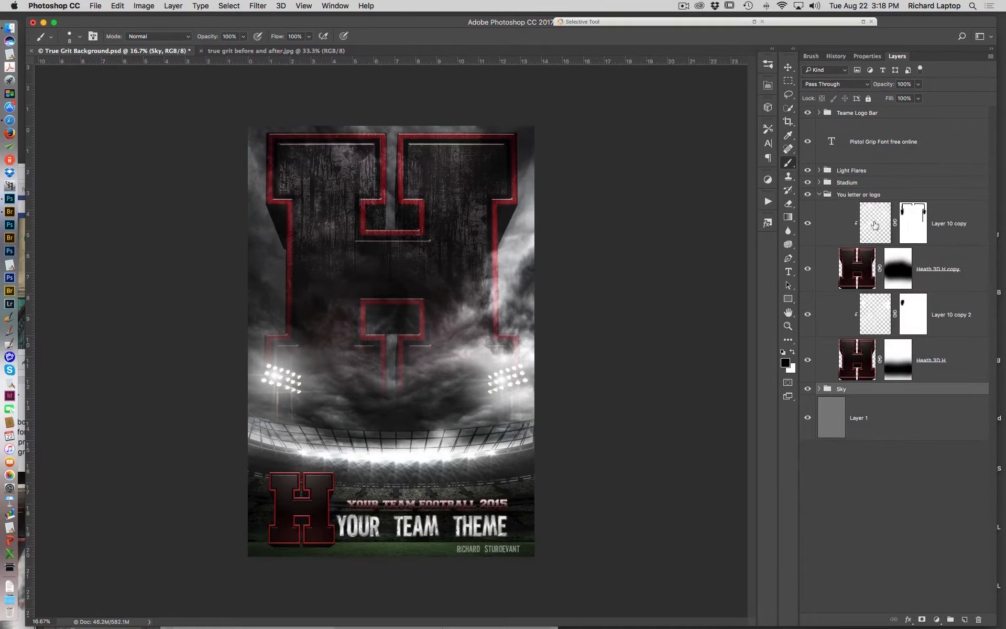
{"action": "left_click", "coordinate": [807, 224]}
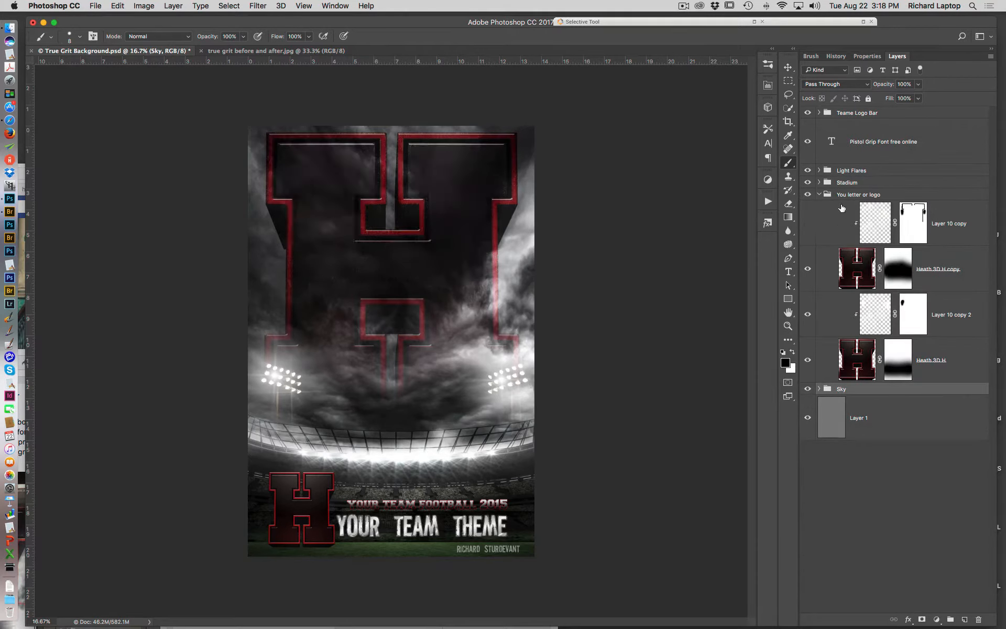
{"action": "left_click", "coordinate": [807, 315]}
{"action": "left_click", "coordinate": [809, 315]}
{"action": "left_click", "coordinate": [808, 224]}
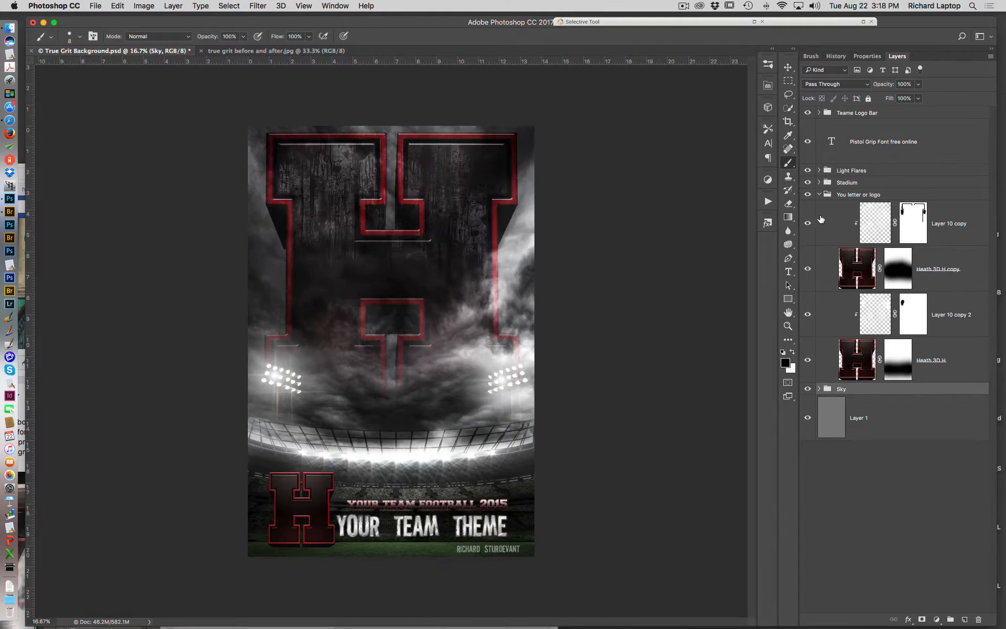
{"action": "left_click", "coordinate": [860, 266]}
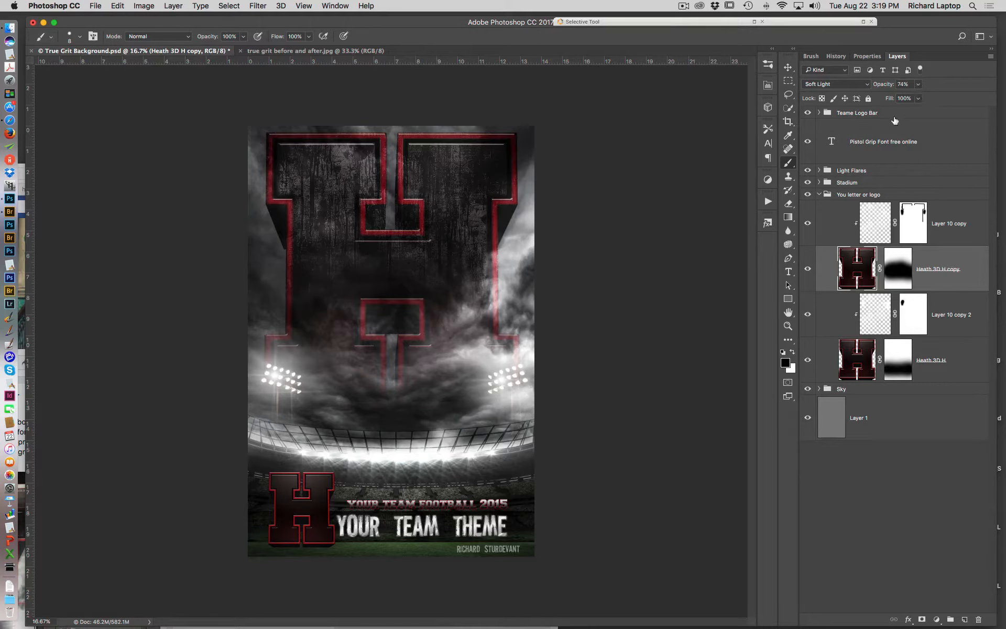
{"action": "left_click", "coordinate": [862, 359]}
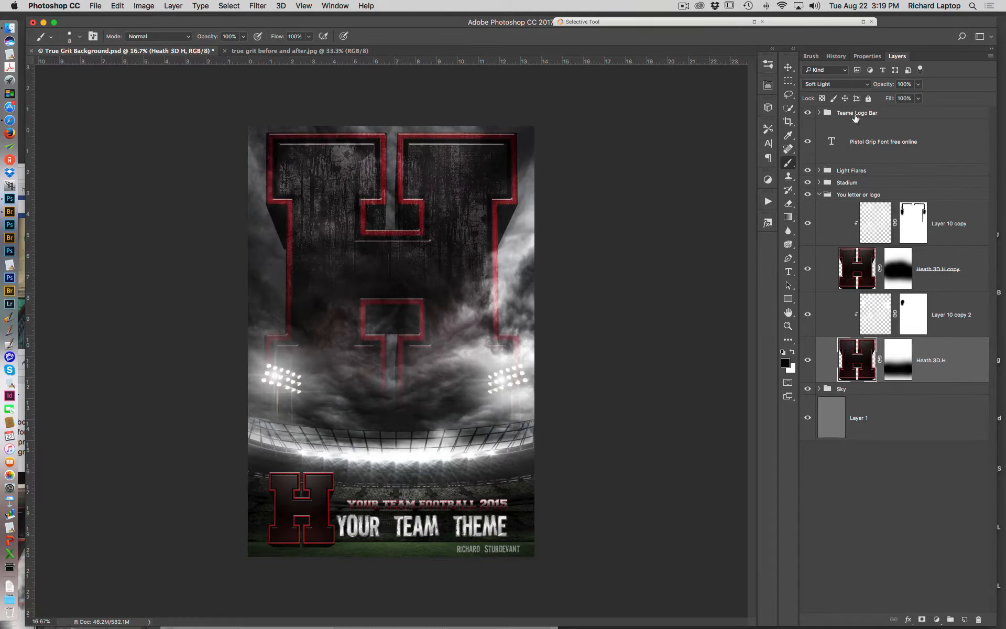
Examine what each layer in the Teame Logo Bar group and the Pistol Grip Font text contributes by toggling its visibility
{"action": "left_click", "coordinate": [819, 112]}
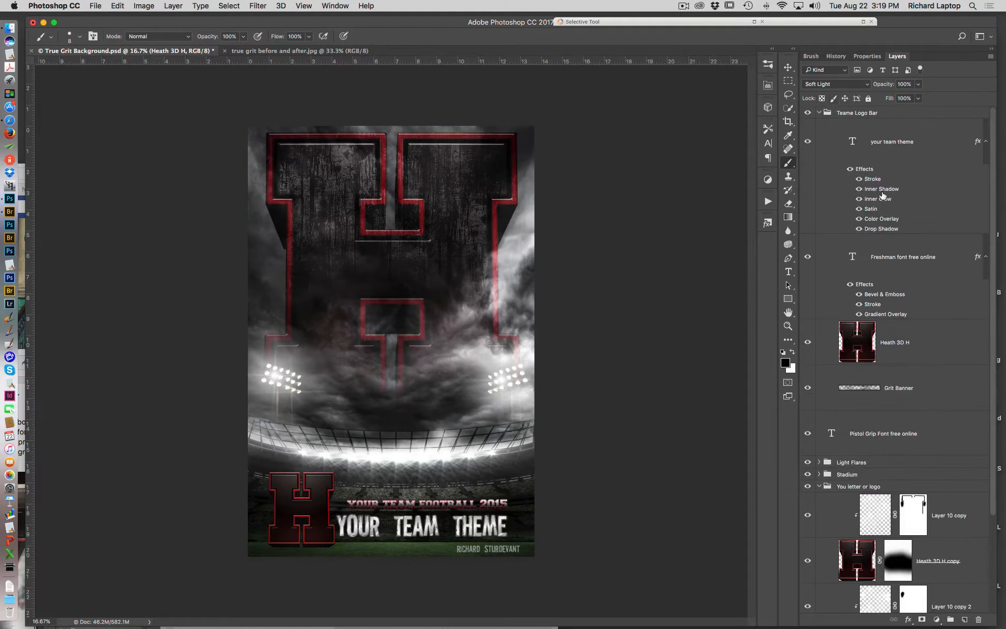
{"action": "left_click", "coordinate": [808, 342]}
{"action": "left_click", "coordinate": [808, 343]}
{"action": "left_click", "coordinate": [807, 388]}
{"action": "left_click", "coordinate": [808, 388]}
{"action": "left_click", "coordinate": [807, 434]}
{"action": "left_click", "coordinate": [807, 434]}
{"action": "left_click", "coordinate": [808, 143]}
{"action": "left_click", "coordinate": [809, 143]}
{"action": "left_click", "coordinate": [806, 258]}
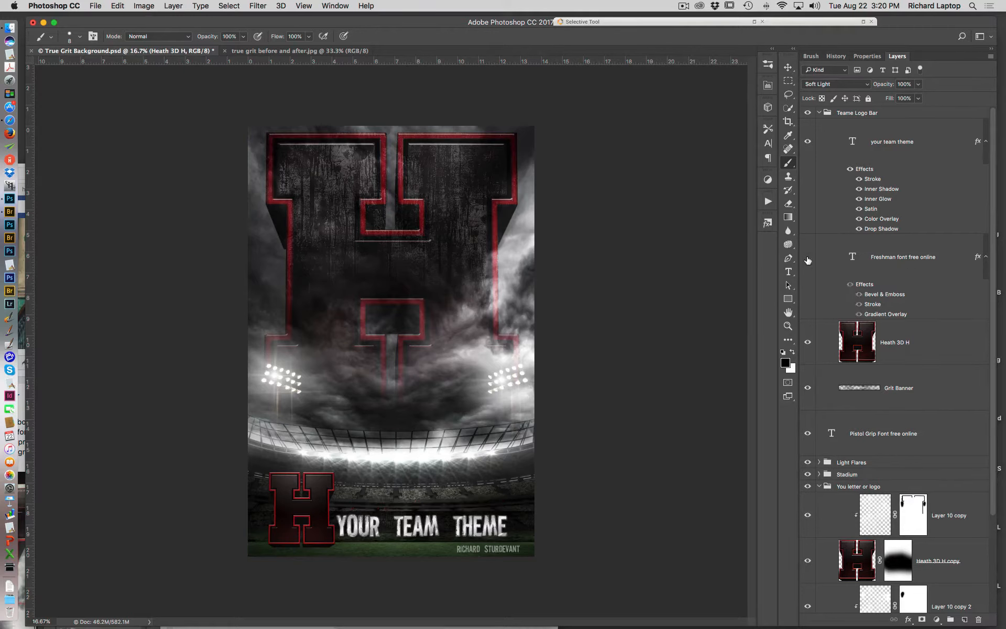
{"action": "left_click", "coordinate": [806, 258]}
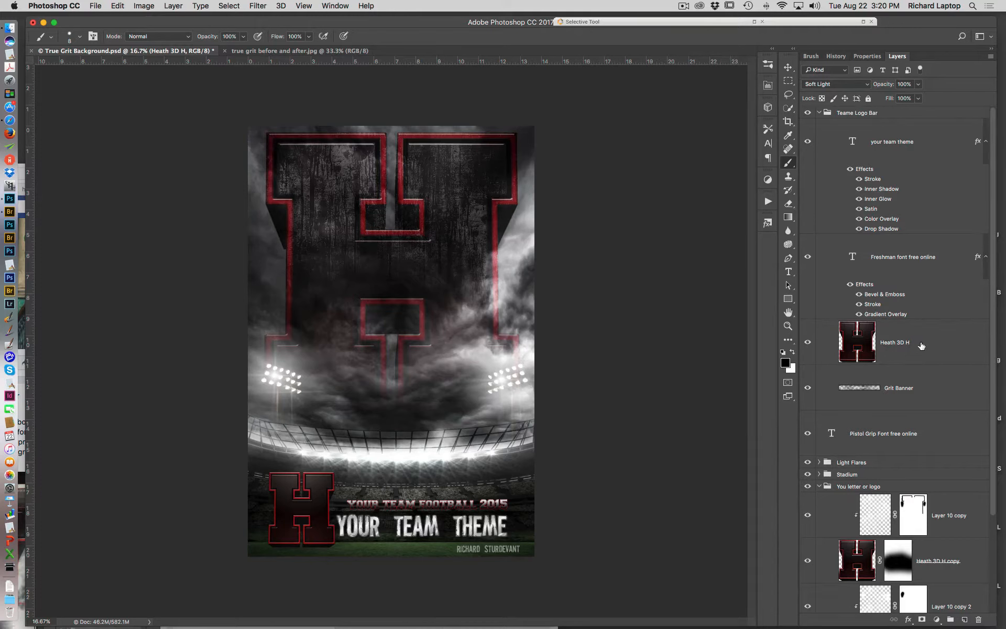
Duplicate the Heath 3D H layer in the Teame Logo Bar group and hide the original
{"action": "left_click", "coordinate": [923, 347]}
{"action": "key", "text": "super+j"}
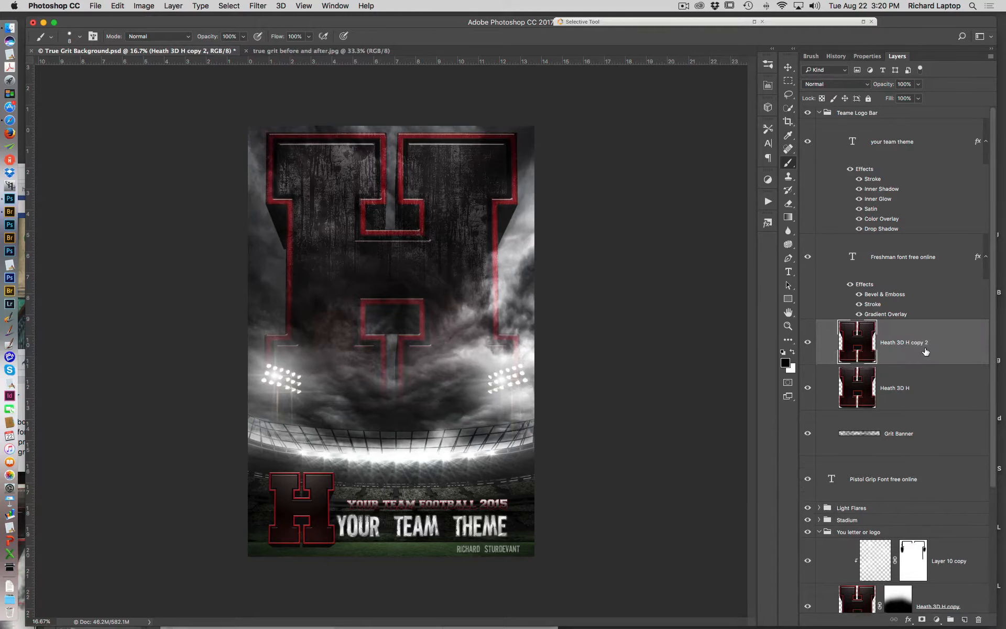
{"action": "left_click", "coordinate": [807, 388]}
Scale the duplicated H up to about 379% and position it over the large background letter
{"action": "key", "text": "super+t"}
{"action": "left_click_drag", "start_coordinate": [337, 470], "coordinate": [436, 358]}
{"action": "left_click_drag", "start_coordinate": [396, 466], "coordinate": [433, 284]}
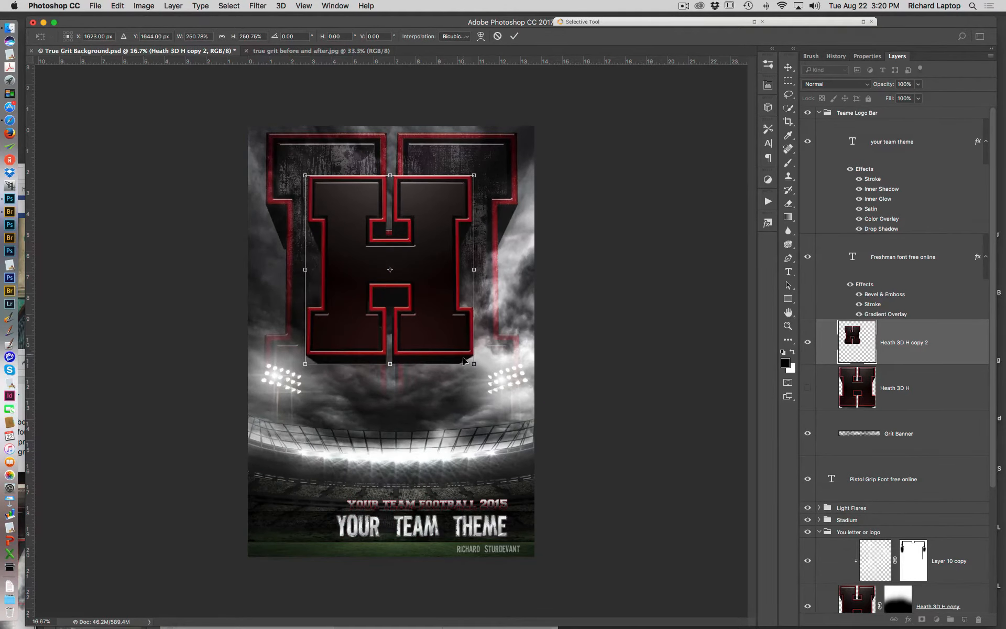
{"action": "left_click_drag", "start_coordinate": [466, 360], "coordinate": [555, 464]}
{"action": "mouse_move", "coordinate": [507, 365]}
{"action": "left_mouse_down"}
{"action": "mouse_move", "coordinate": [459, 353]}
{"action": "mouse_move", "coordinate": [471, 350]}
{"action": "left_mouse_up"}
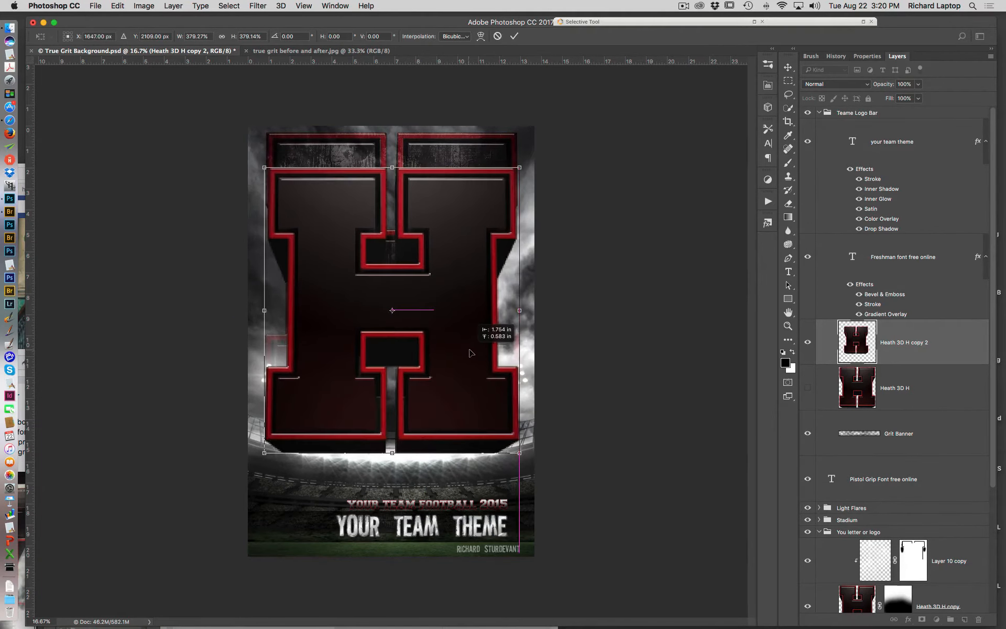
{"action": "key", "text": "Return"}
{"action": "key", "text": "b"}
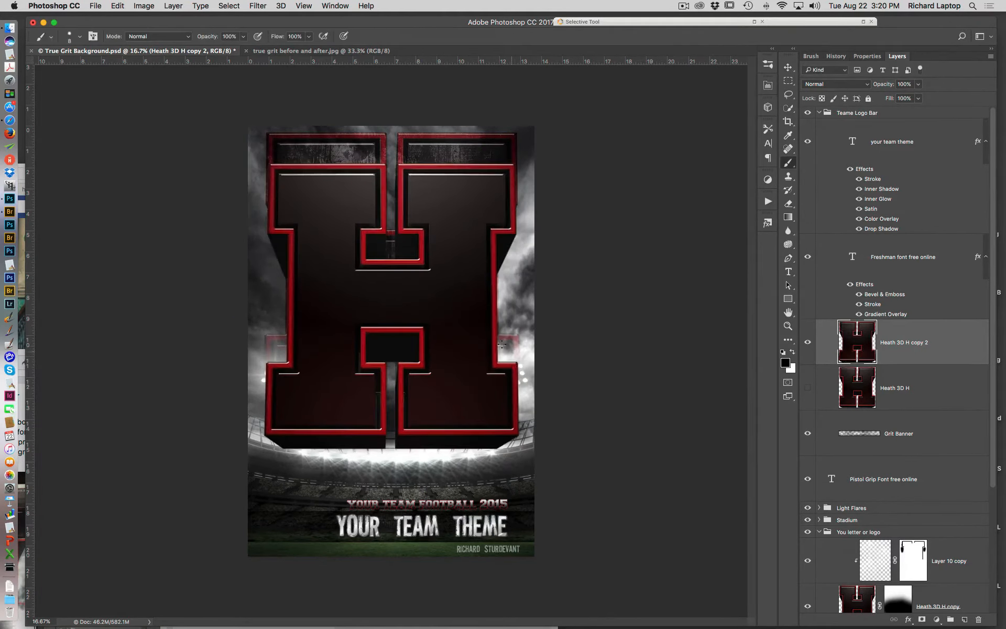
Add a Hue/Saturation adjustment layer above the enlarged H
{"action": "key", "text": "super+0"}
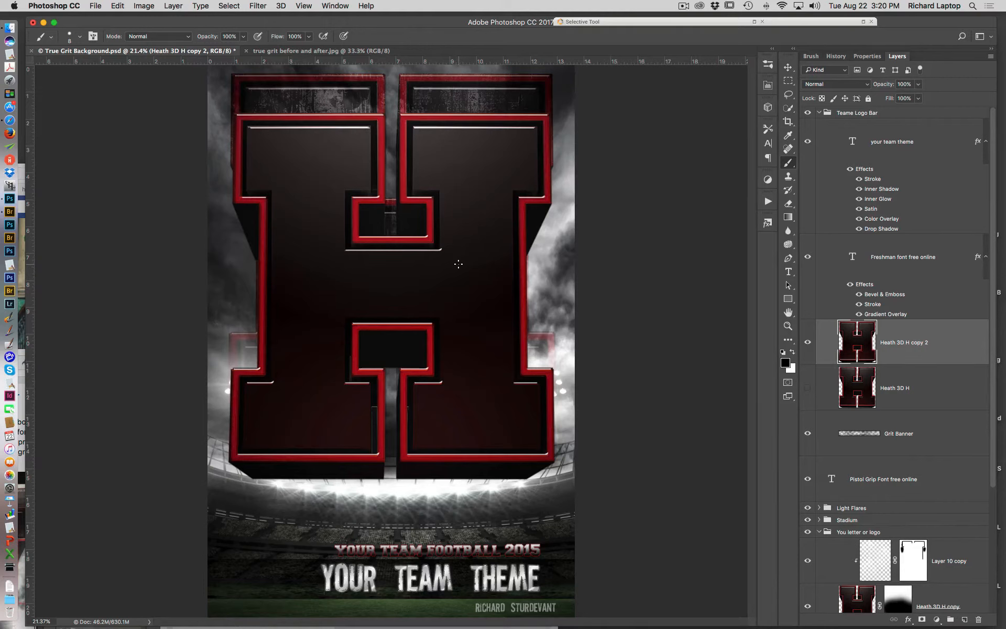
{"action": "left_click", "coordinate": [768, 180]}
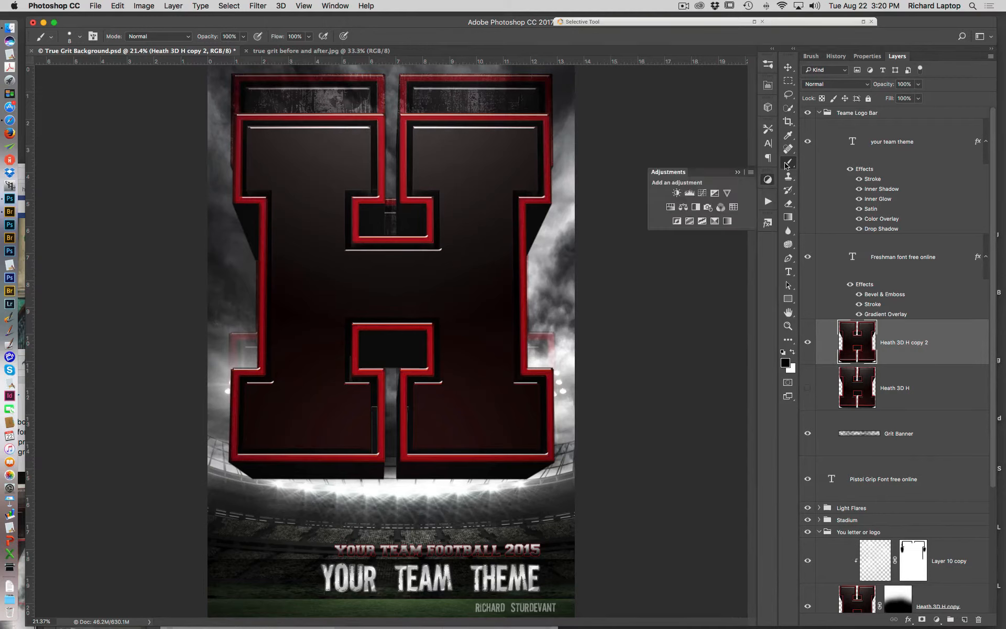
{"action": "left_click", "coordinate": [683, 207]}
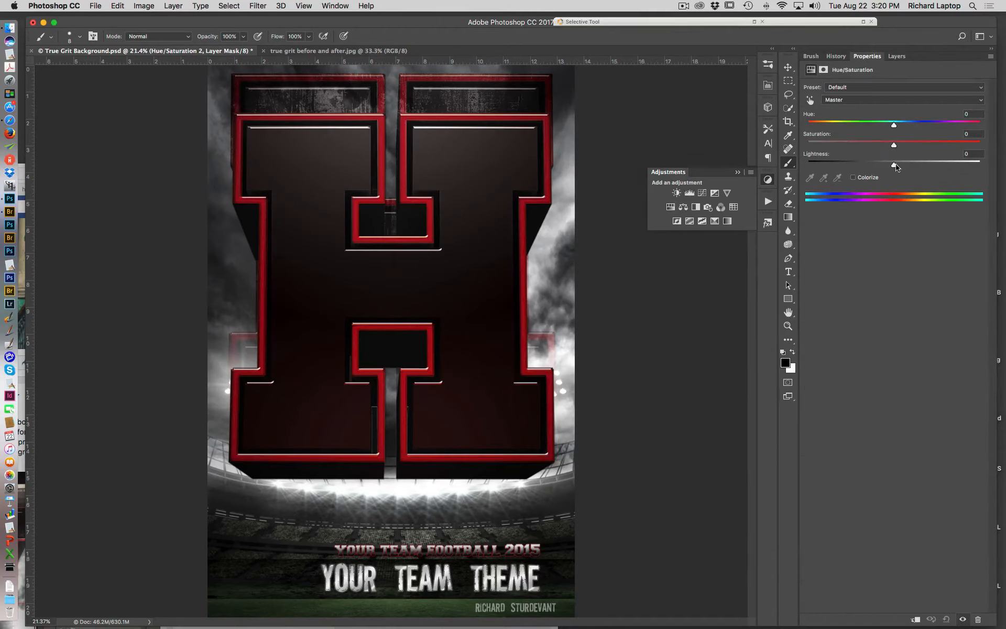
{"action": "left_click", "coordinate": [738, 172]}
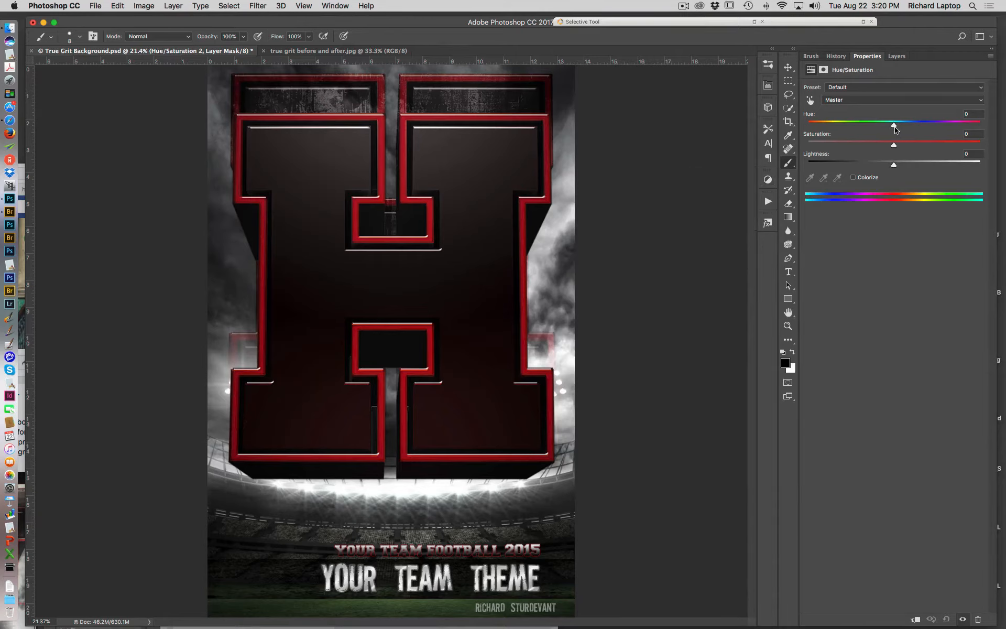
Try a strong saturation boost, then set Saturation to +1 and Hue to +129 for a green H
{"action": "left_click_drag", "start_coordinate": [895, 149], "coordinate": [973, 141]}
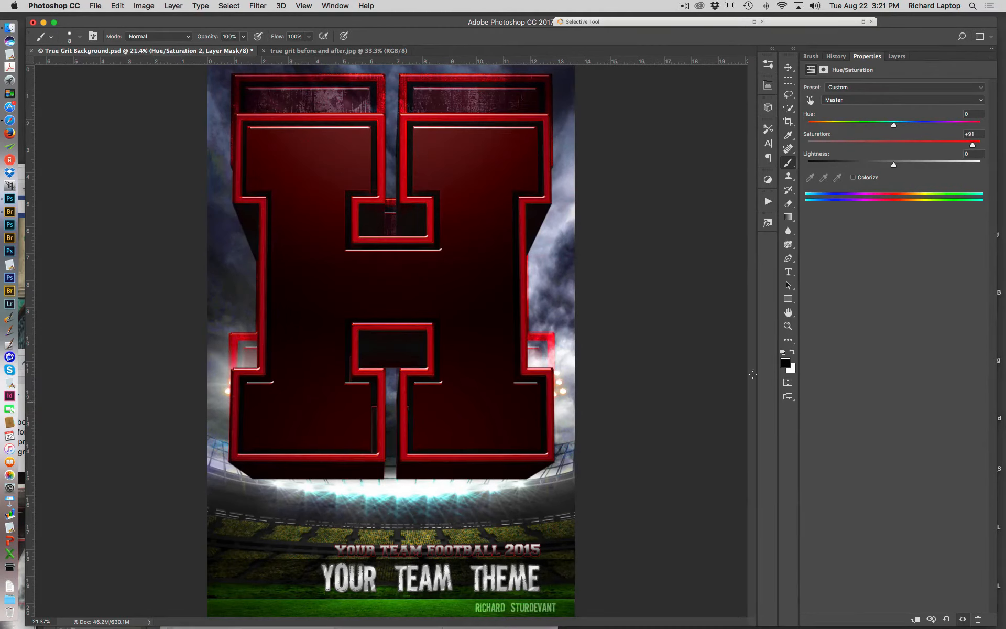
{"action": "left_click_drag", "start_coordinate": [972, 145], "coordinate": [894, 147]}
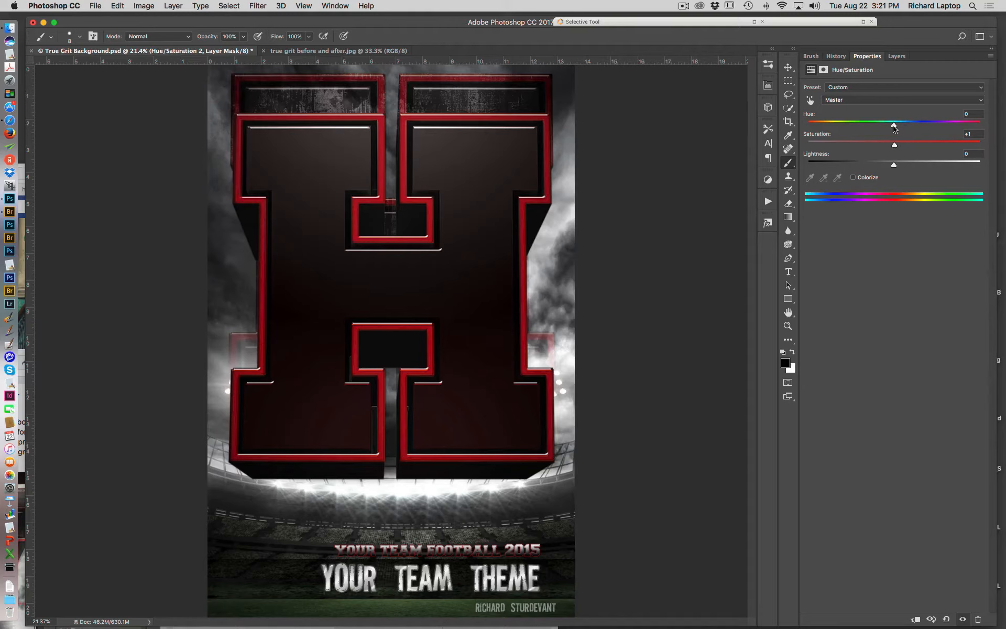
{"action": "left_click_drag", "start_coordinate": [893, 125], "coordinate": [963, 127]}
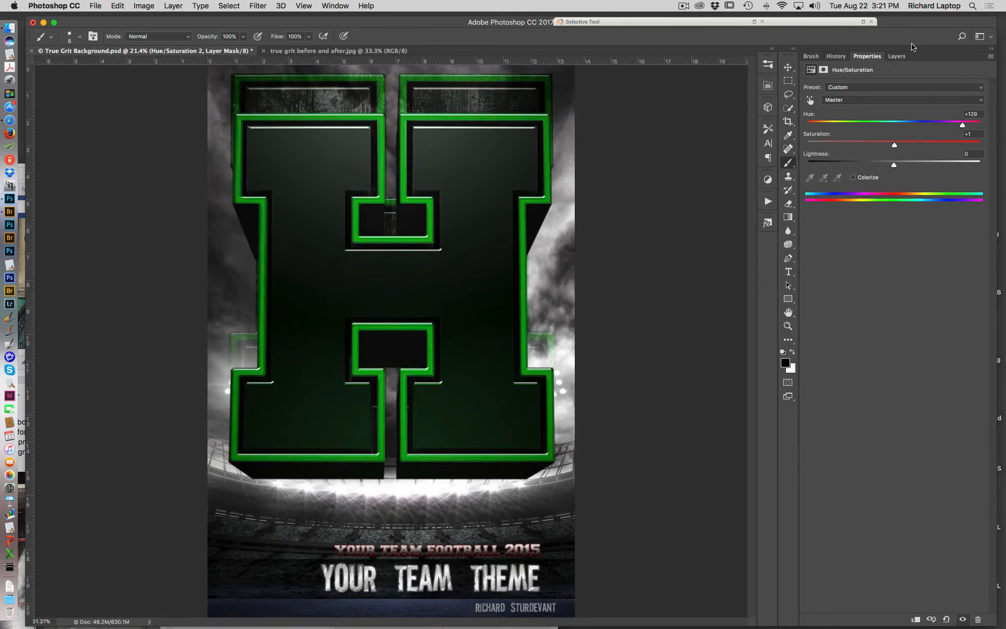
Clip the Hue/Saturation adjustment to the Heath 3D H copy 2 layer and check it by toggling the H layer's visibility
{"action": "left_click", "coordinate": [897, 56]}
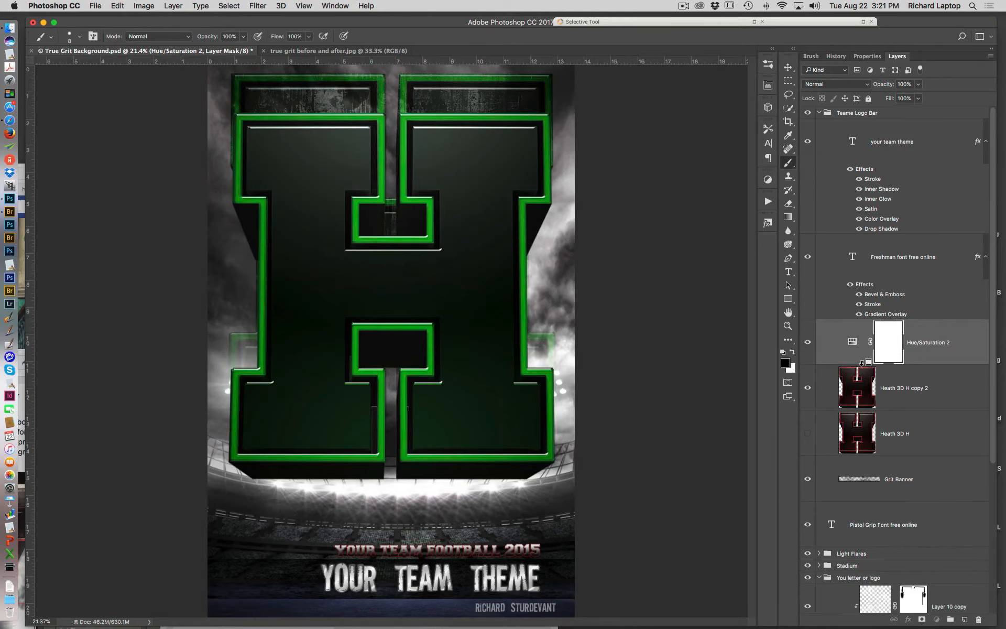
{"action": "left_click", "coordinate": [862, 366], "text": "alt"}
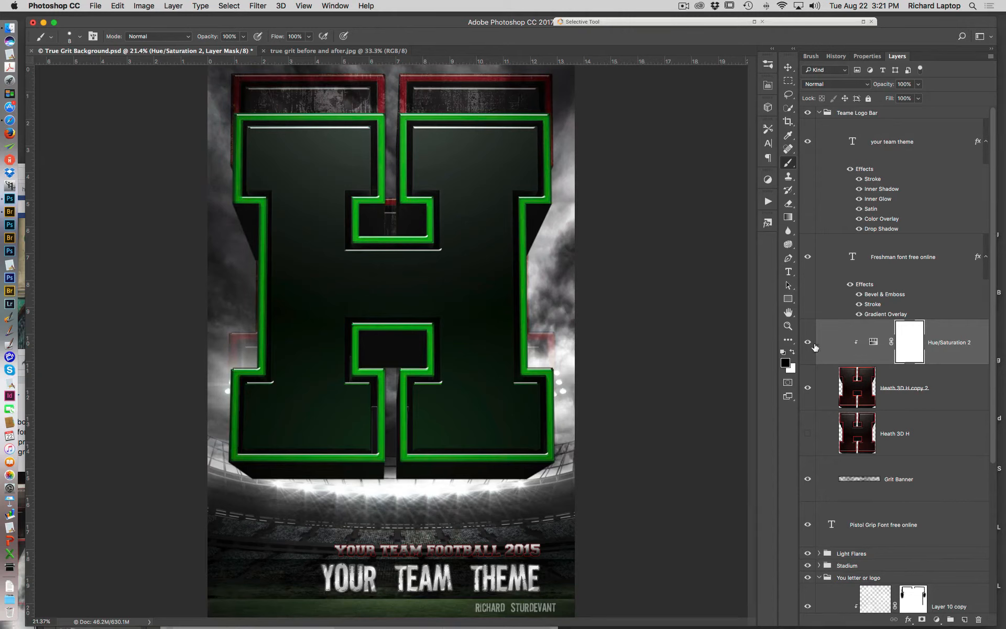
{"action": "left_click", "coordinate": [807, 387]}
{"action": "left_click", "coordinate": [808, 387]}
Recolour the H blue with Hue -125 and Saturation -39, and compare it with and without the adjustment
{"action": "double_click", "coordinate": [873, 341]}
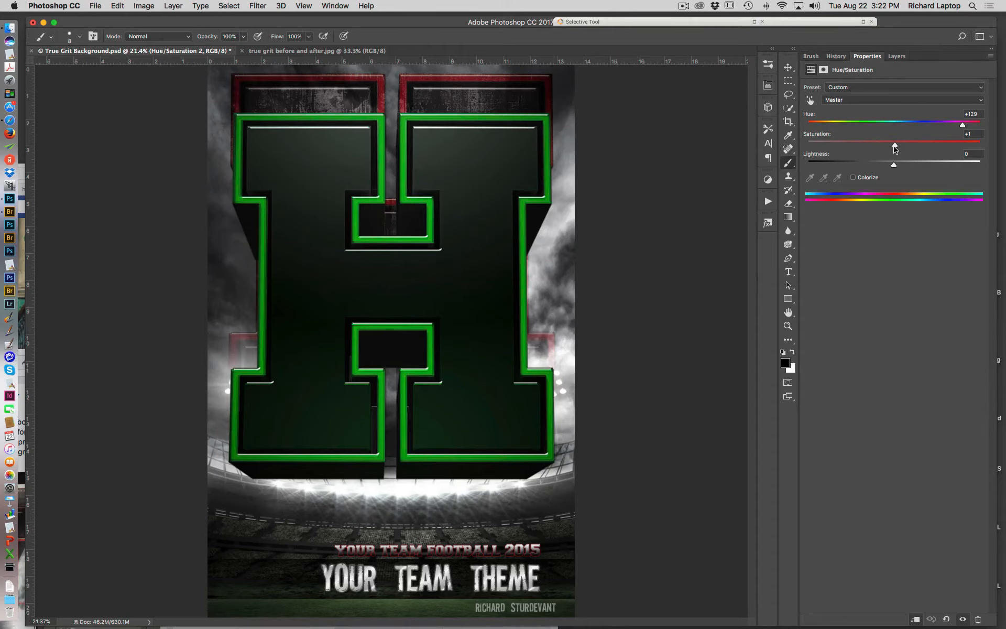
{"action": "left_click_drag", "start_coordinate": [895, 147], "coordinate": [860, 149]}
{"action": "left_click_drag", "start_coordinate": [964, 125], "coordinate": [827, 139]}
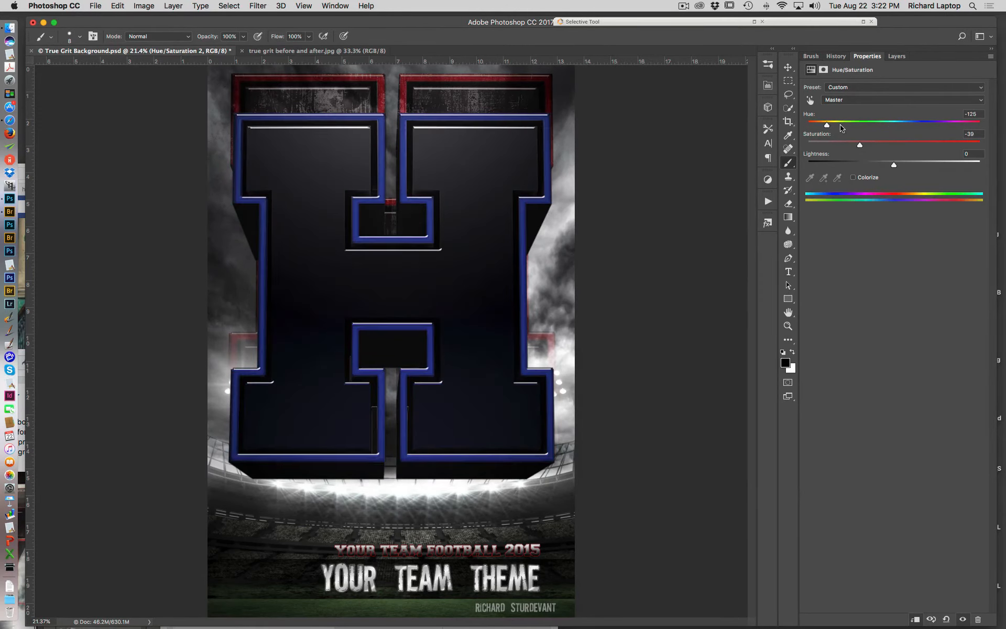
{"action": "left_click", "coordinate": [900, 57]}
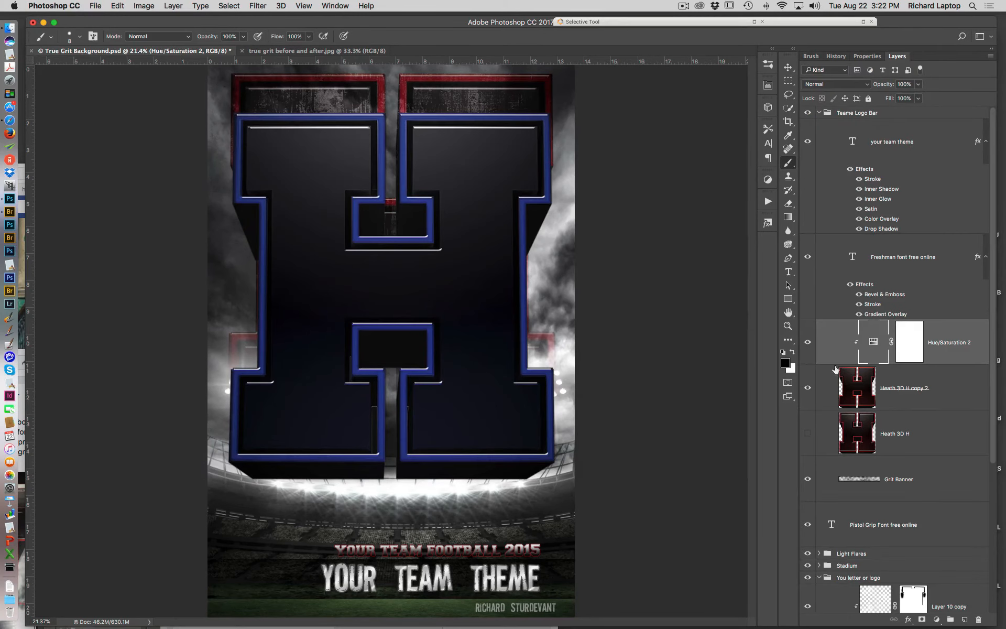
{"action": "left_click", "coordinate": [808, 343]}
{"action": "left_click", "coordinate": [808, 344]}
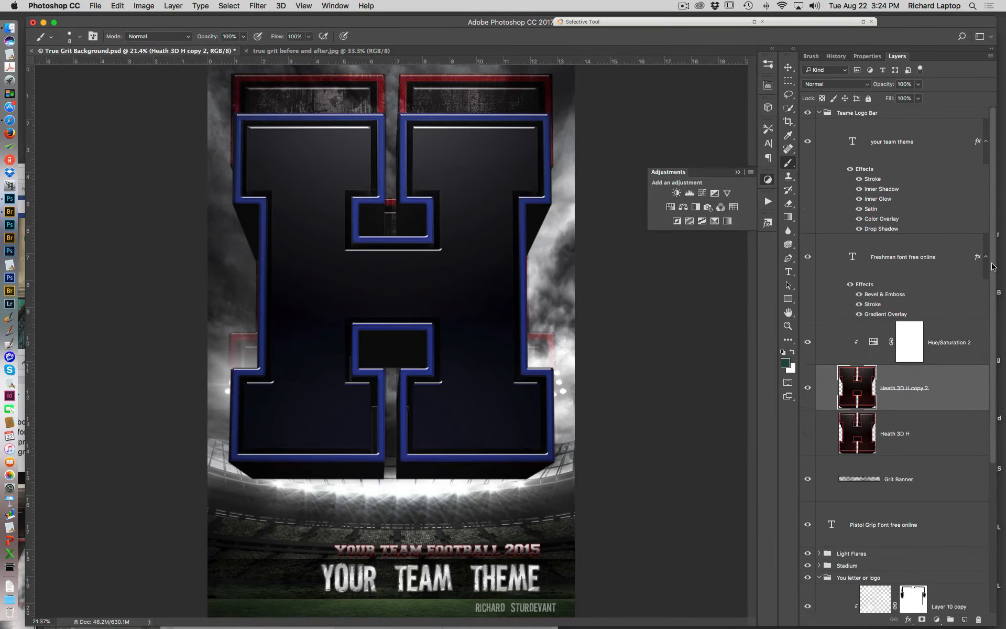
Merge the Hue/Saturation adjustment with Heath 3D H copy 2 and move the result above Heath 3D H copy in the You letter or logo group
{"action": "scroll", "coordinate": [992, 266], "scroll_direction": "down", "scroll_amount": 5}
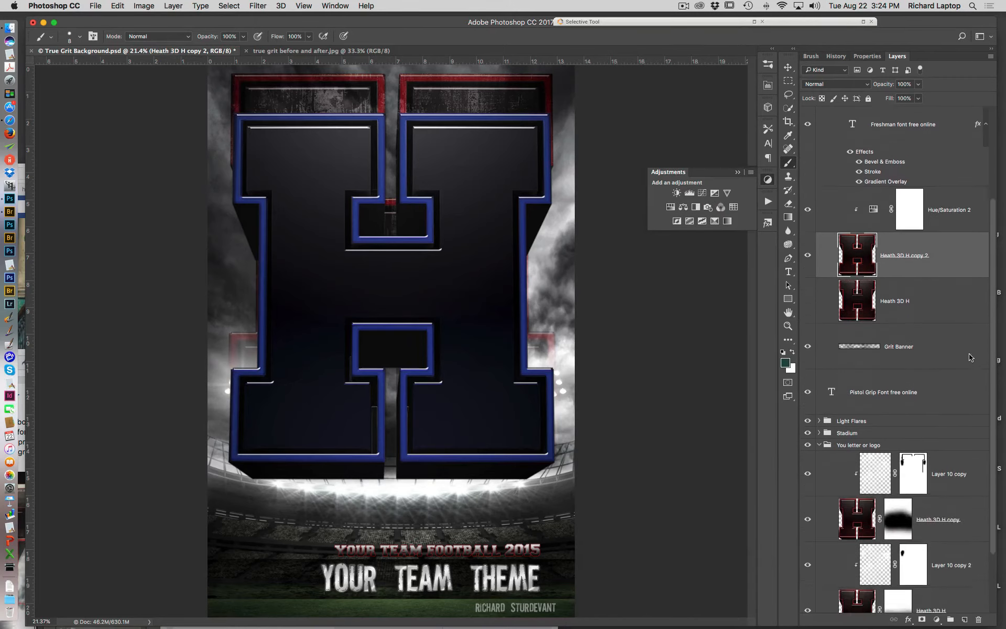
{"action": "left_click", "coordinate": [946, 217]}
{"action": "left_click", "coordinate": [902, 268], "text": "shift"}
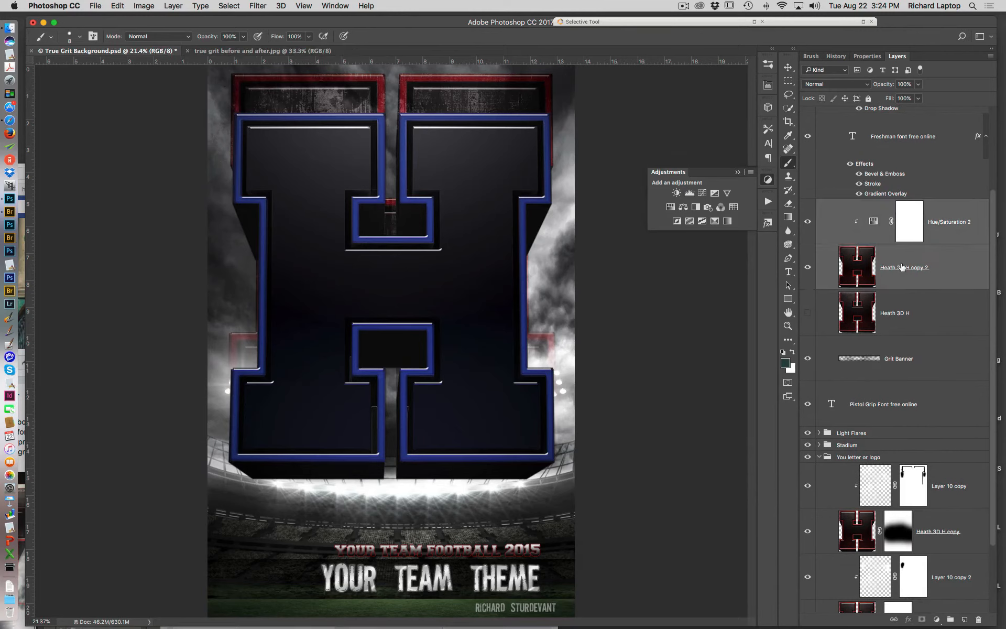
{"action": "key", "text": "super+e"}
{"action": "left_click_drag", "start_coordinate": [839, 221], "coordinate": [886, 462]}
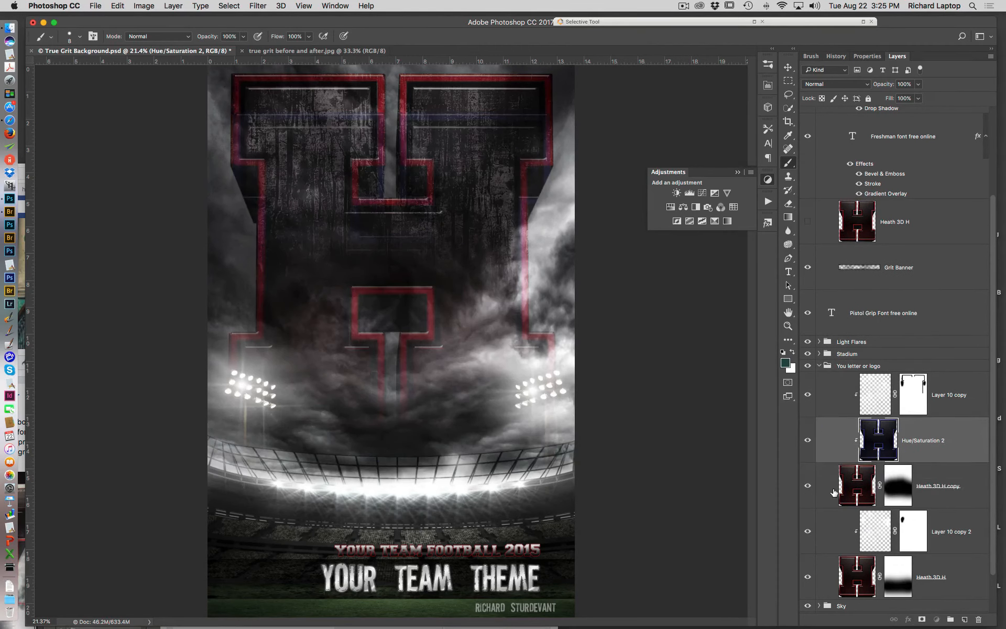
Release the merged blue H from its clipping, replacing the hidden Heath 3D H copy as the clipping base for Layer 10 copy
{"action": "left_click", "coordinate": [864, 463], "text": "alt"}
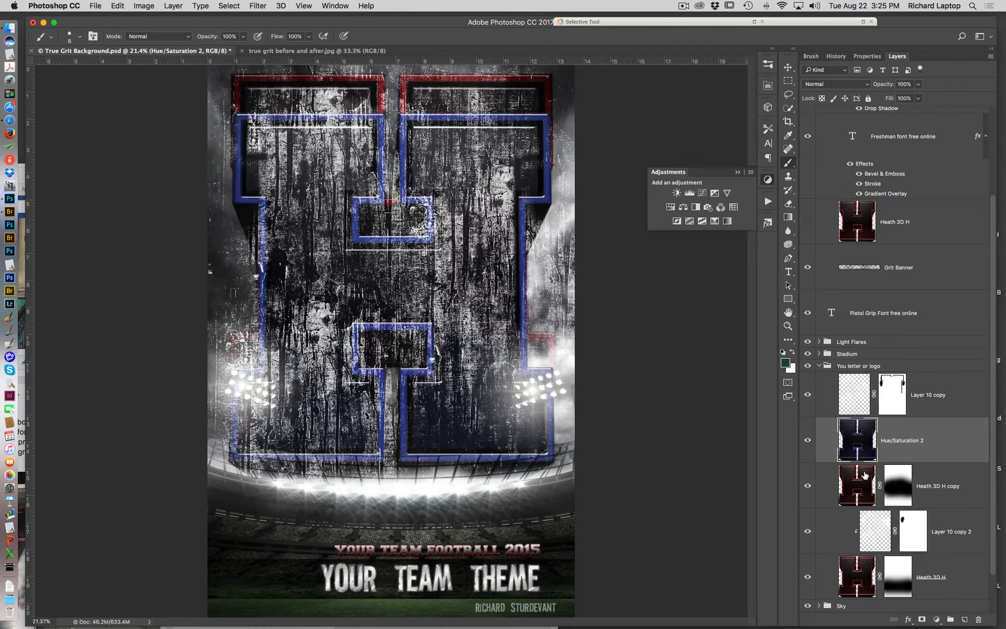
{"action": "left_click", "coordinate": [808, 485]}
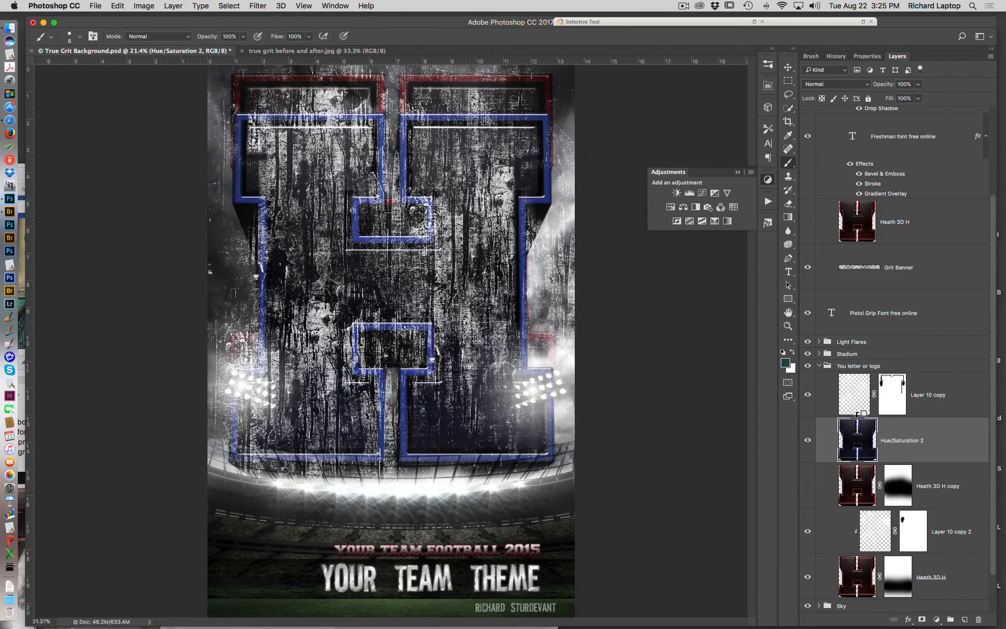
{"action": "left_click", "coordinate": [857, 414], "text": "alt"}
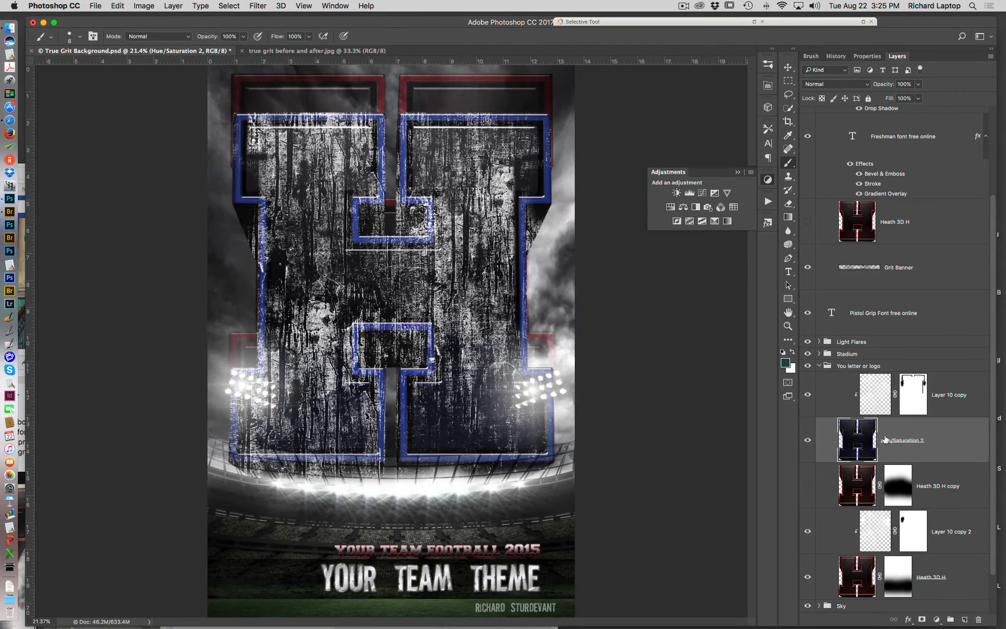
Set the merged blue H layer's blend mode to Soft Light and duplicate the layer
{"action": "left_click", "coordinate": [882, 406]}
{"action": "left_click", "coordinate": [901, 440]}
{"action": "left_click", "coordinate": [837, 84]}
{"action": "left_click", "coordinate": [839, 203]}
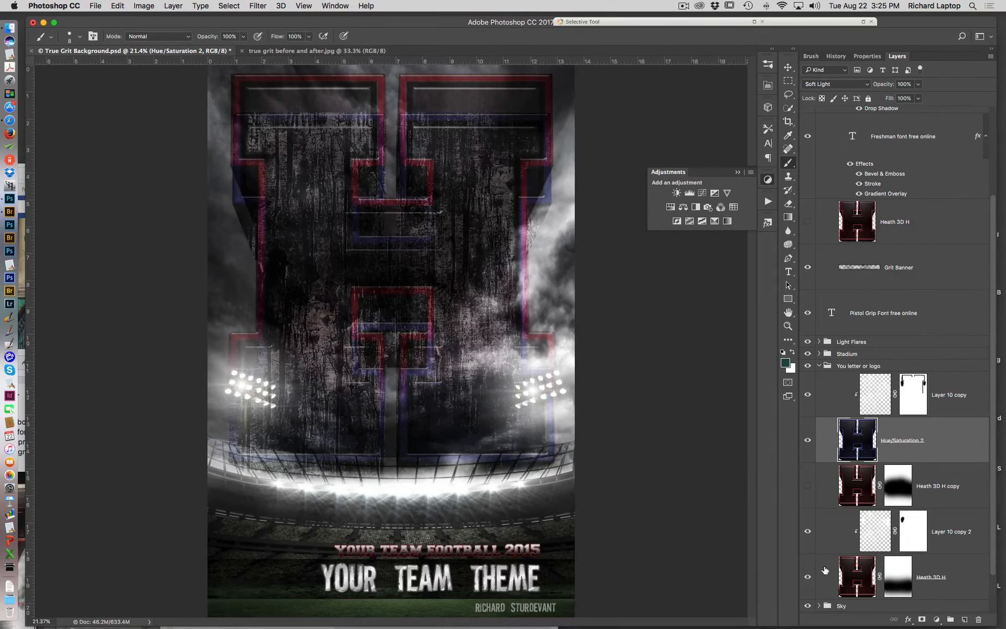
{"action": "key", "text": "super+j"}
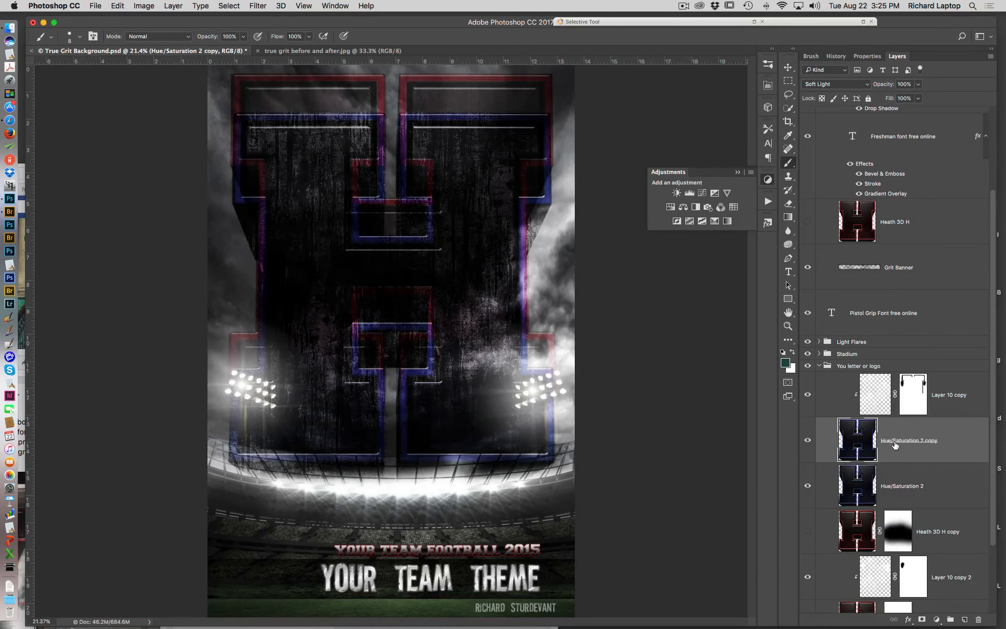
{"action": "left_click", "coordinate": [895, 484]}
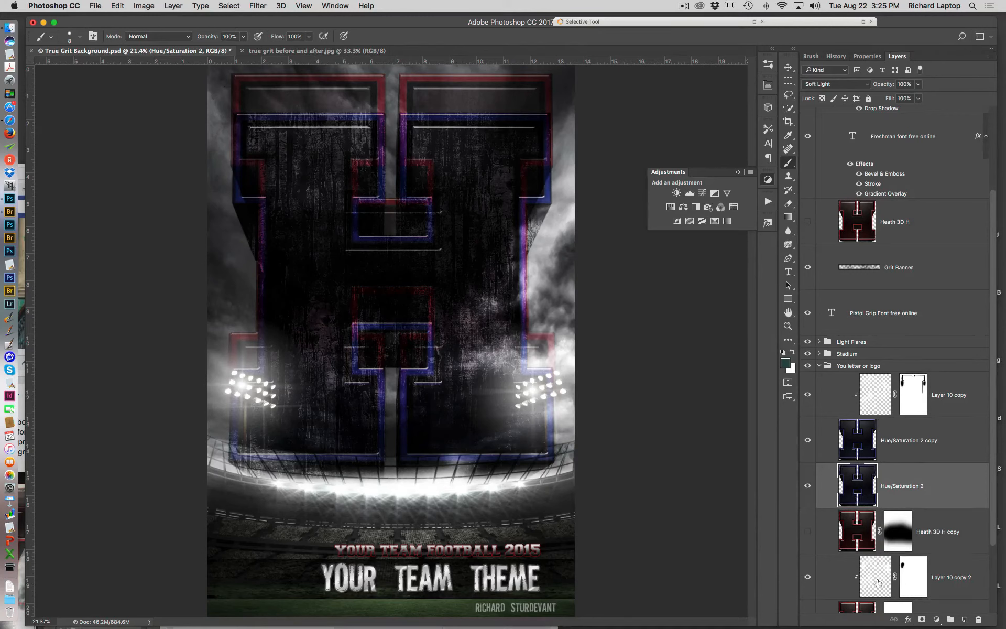
Move Layer 10 copy 2 directly above Hue/Saturation 2 and clip it to that layer, and set Hue/Saturation 2 copy's opacity to 68%
{"action": "left_click_drag", "start_coordinate": [891, 576], "coordinate": [900, 458]}
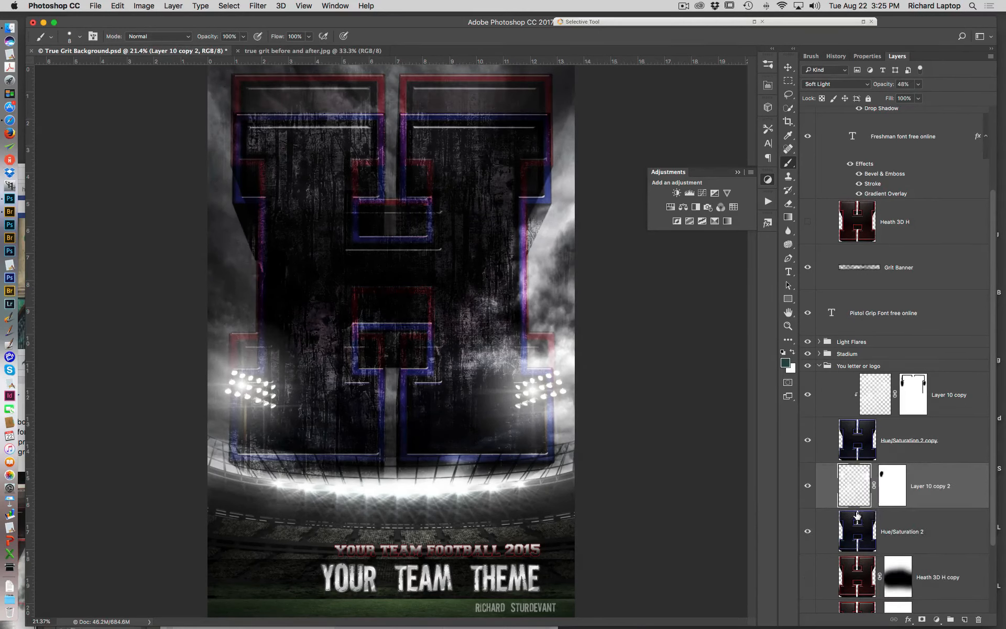
{"action": "left_click", "coordinate": [858, 506], "text": "alt"}
{"action": "left_click", "coordinate": [919, 450]}
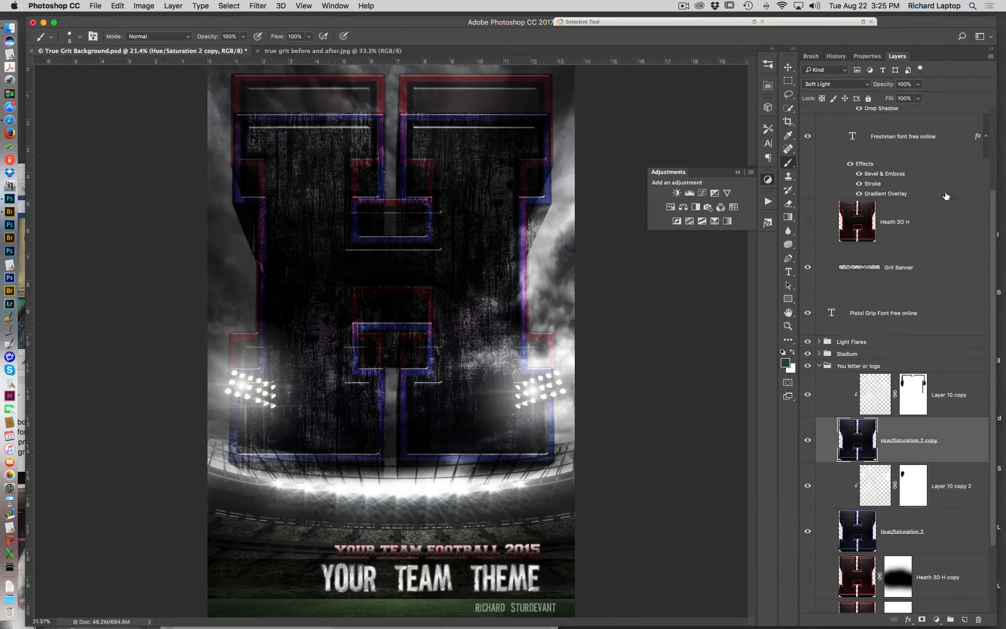
{"action": "left_click", "coordinate": [918, 84]}
{"action": "mouse_move", "coordinate": [917, 97]}
{"action": "left_mouse_down"}
{"action": "mouse_move", "coordinate": [900, 107]}
{"action": "mouse_move", "coordinate": [902, 97]}
{"action": "left_mouse_up"}
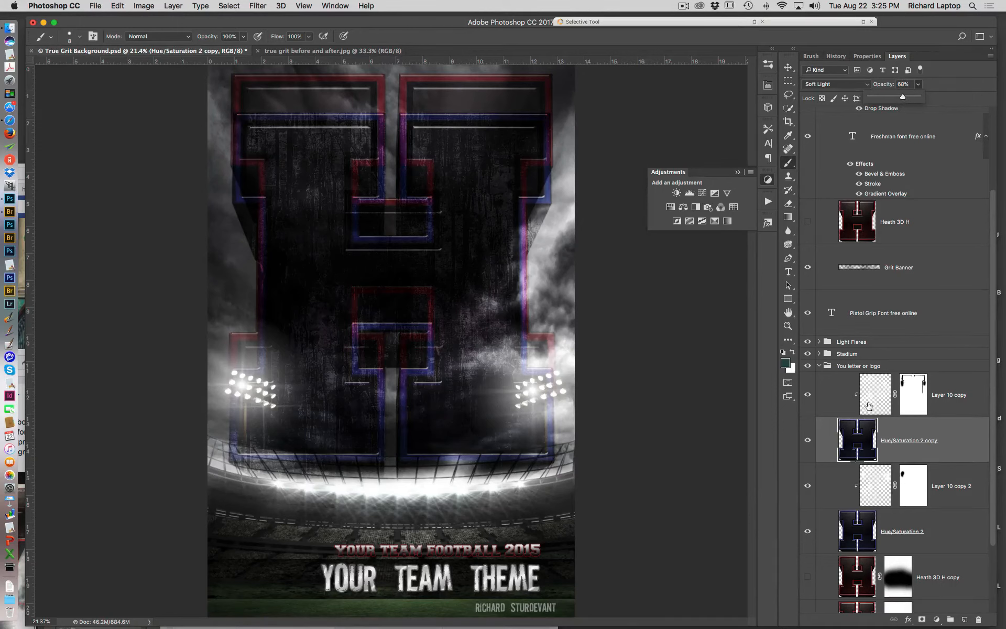
Hide the red Heath 3D H layer above Sky and move both blue H layers with their clipped layers up towards the poster's top edge
{"action": "scroll", "coordinate": [991, 436], "scroll_direction": "down", "scroll_amount": 1}
{"action": "scroll", "coordinate": [992, 436], "scroll_direction": "down", "scroll_amount": 3}
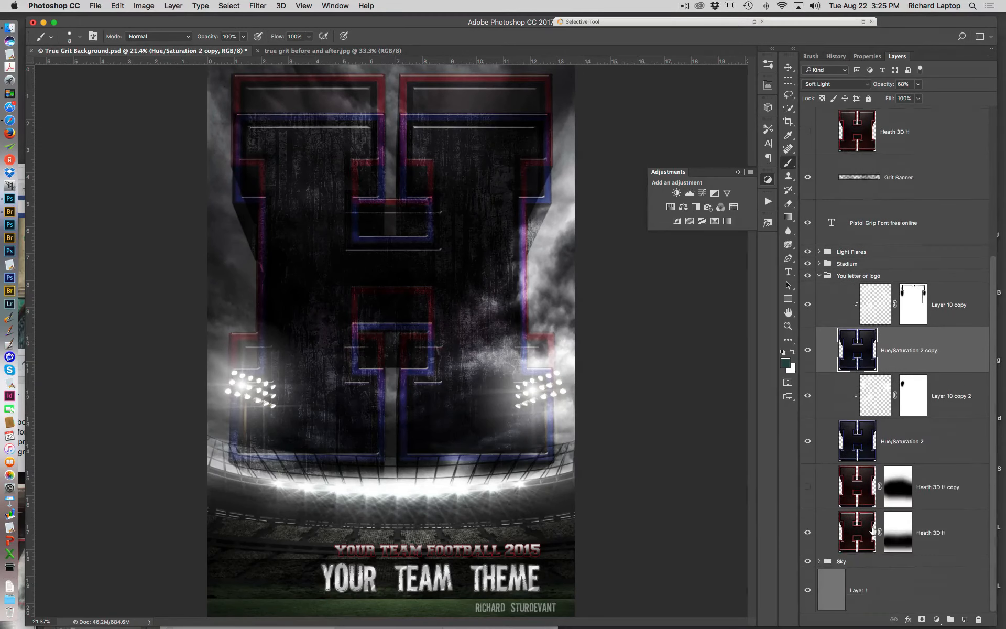
{"action": "left_click", "coordinate": [807, 532]}
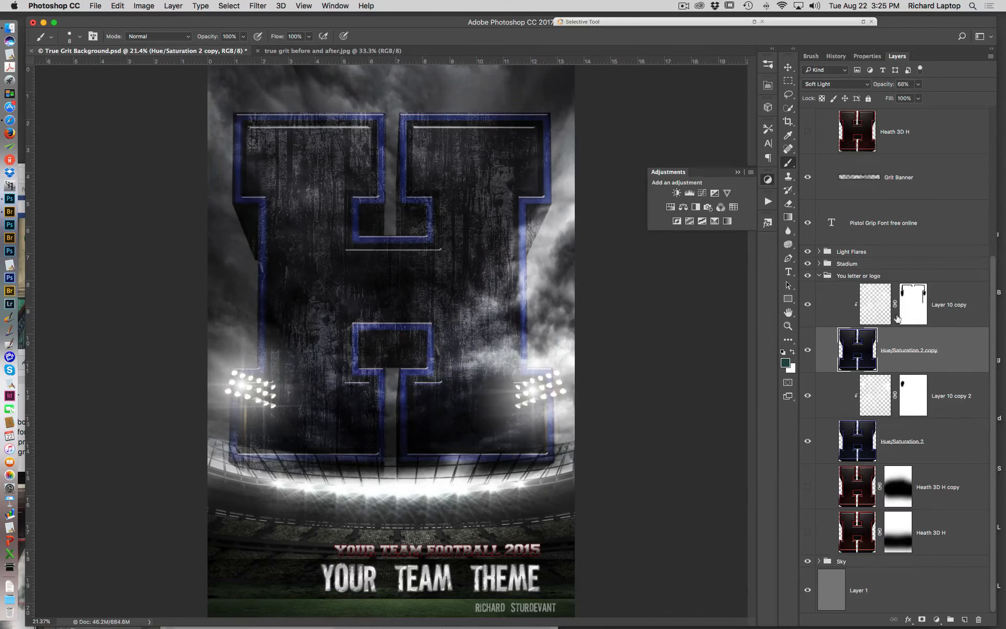
{"action": "left_click", "coordinate": [950, 310], "text": "shift"}
{"action": "left_click", "coordinate": [937, 450], "text": "shift"}
{"action": "key", "text": "v"}
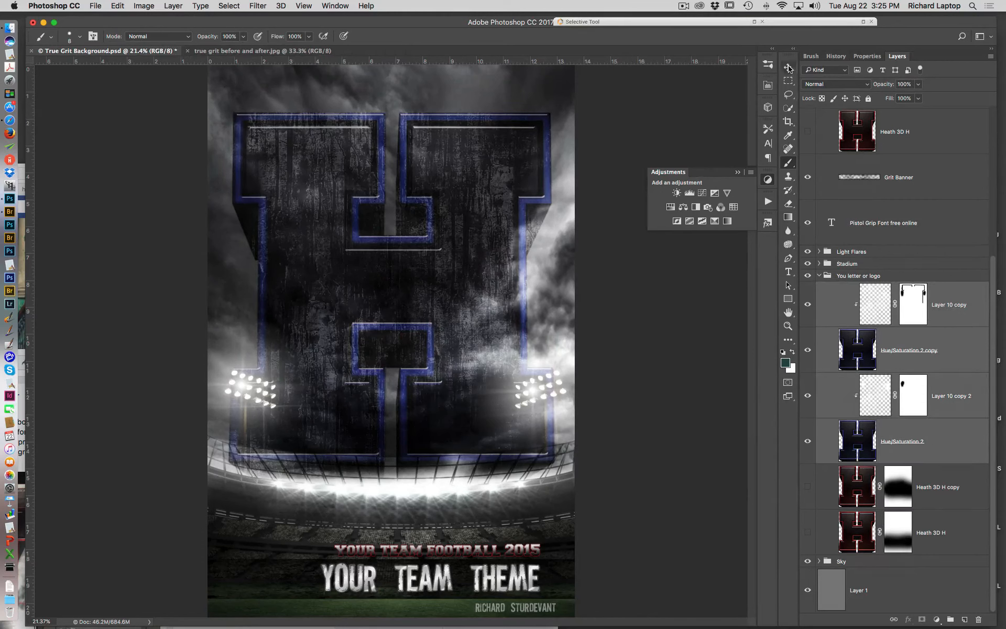
{"action": "left_click_drag", "start_coordinate": [466, 287], "coordinate": [463, 242]}
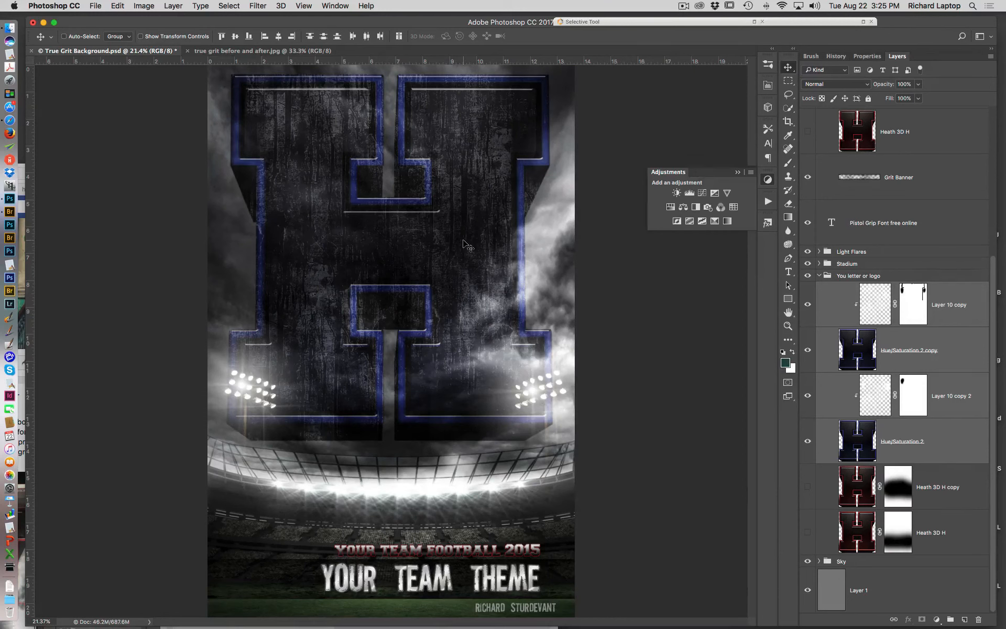